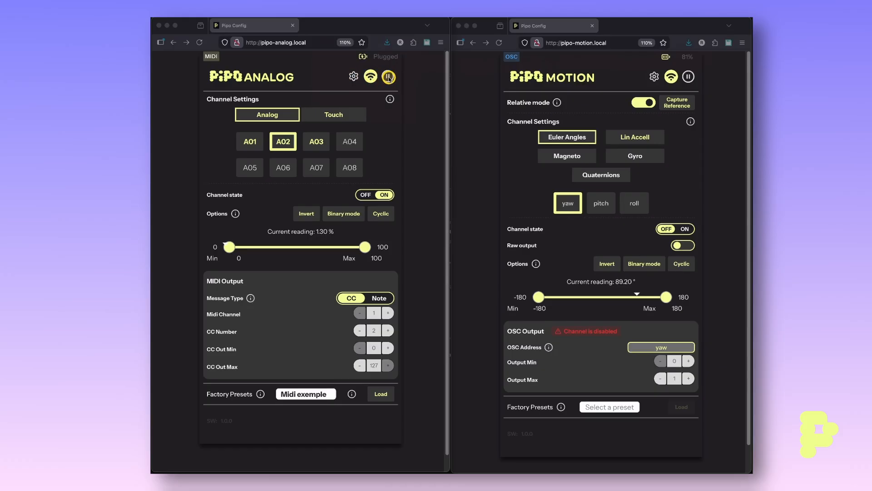
Pause the Analog module's live data stream and resume it.
left_click(390, 78)
left_click(390, 78)
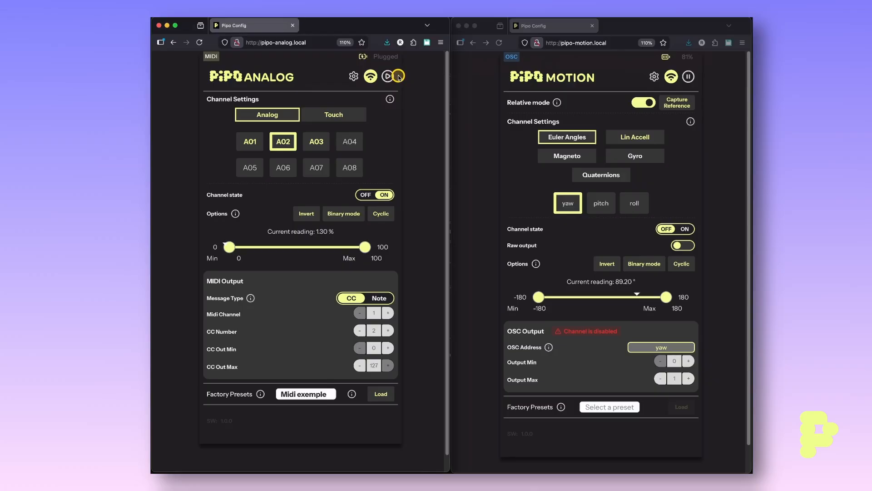
left_click(389, 78)
Open the device settings of both the Analog and Motion modules to examine their output mode, network and name options.
left_click(354, 76)
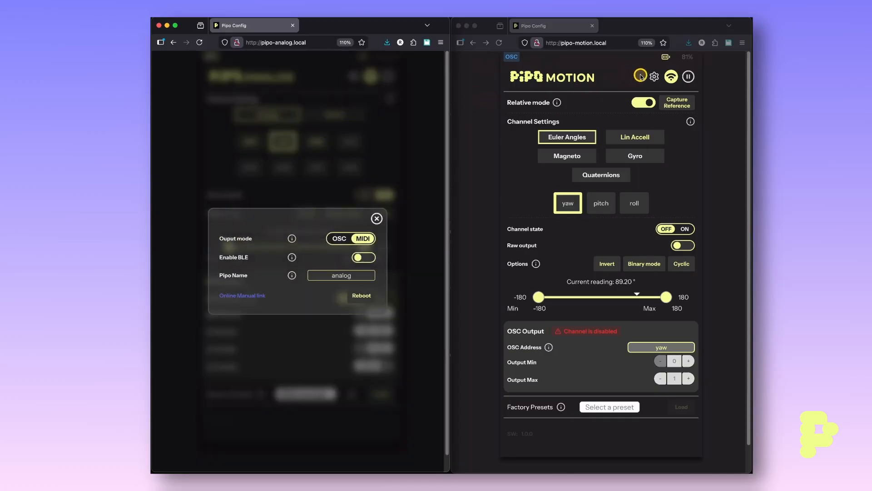
left_click(654, 77)
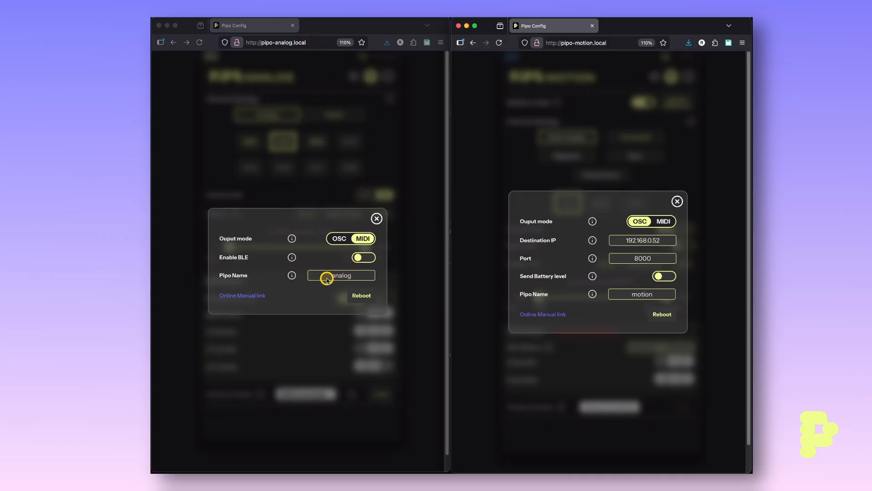
Reload the pipo-analog.local page and close the Motion module's device settings.
left_click(282, 42)
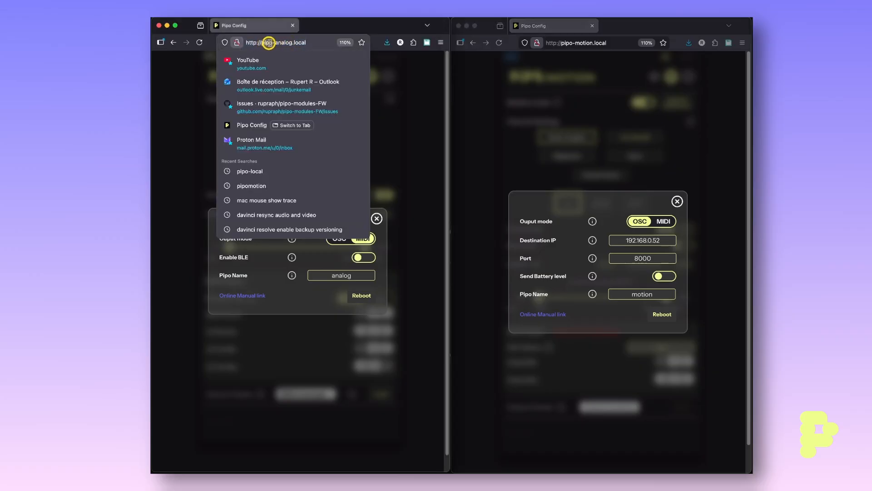
left_click_drag(262, 42, 319, 44)
left_click(314, 42)
key("Return")
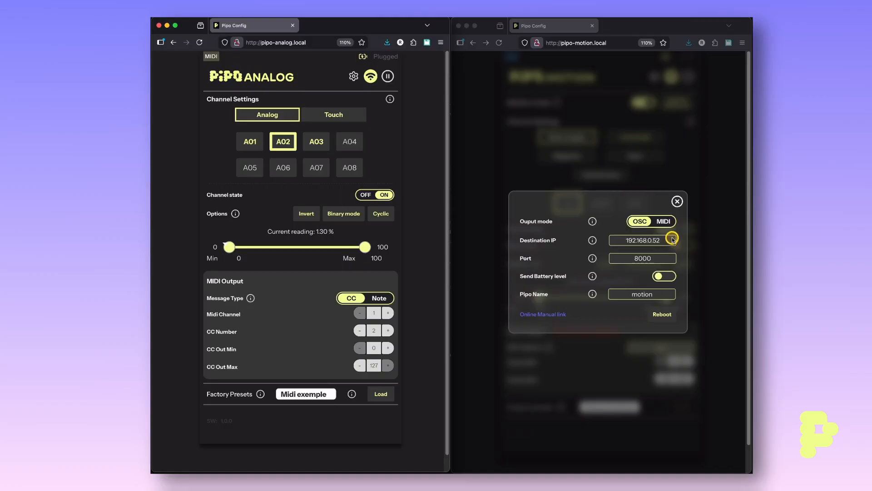
left_click(677, 202)
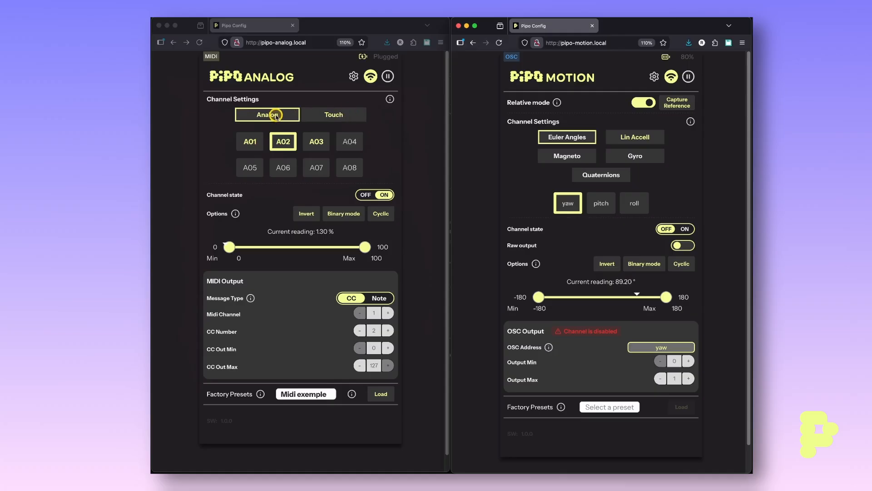
Compare the Analog module's Touch and Analog channel groups, ending on the Analog group.
left_click(334, 115)
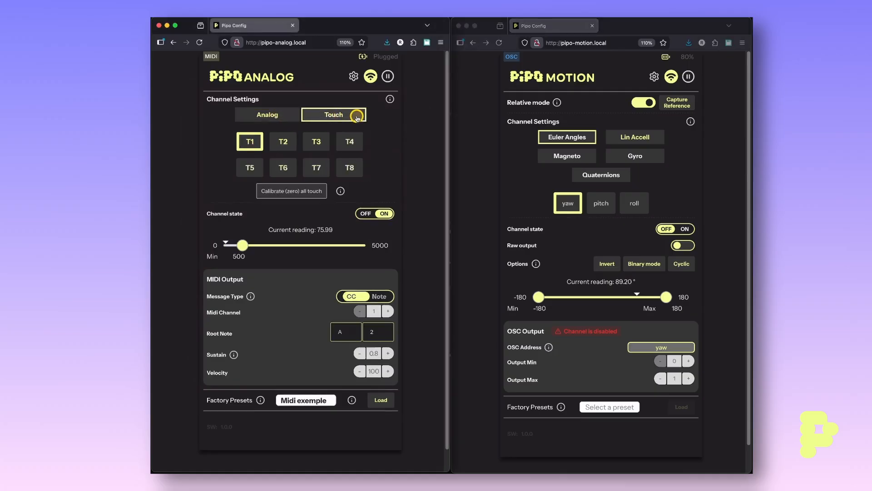
left_click(287, 116)
left_click(335, 117)
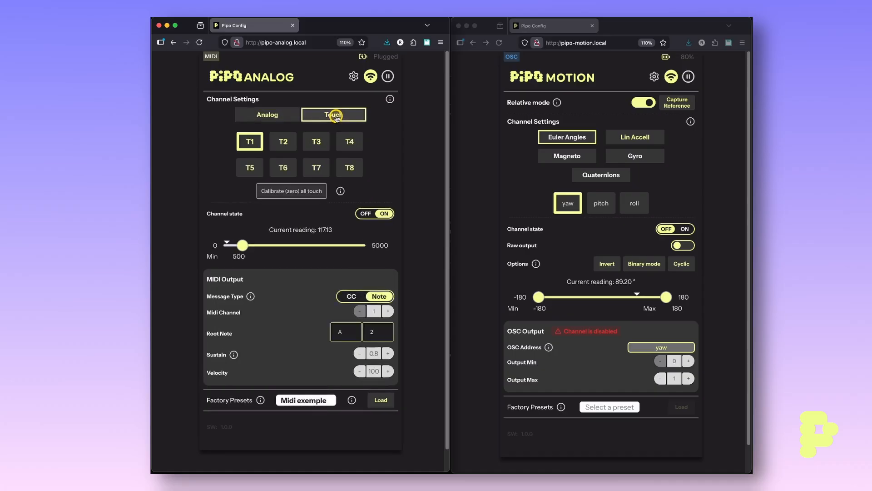
left_click(265, 119)
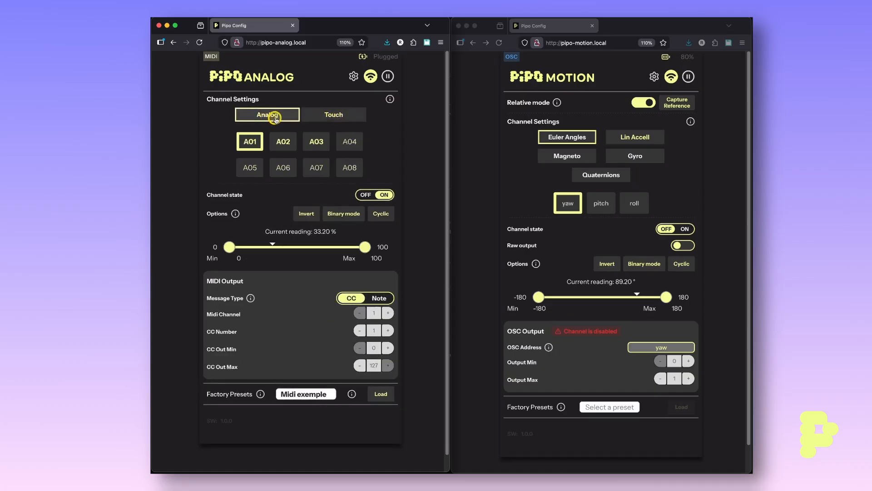
left_click(347, 116)
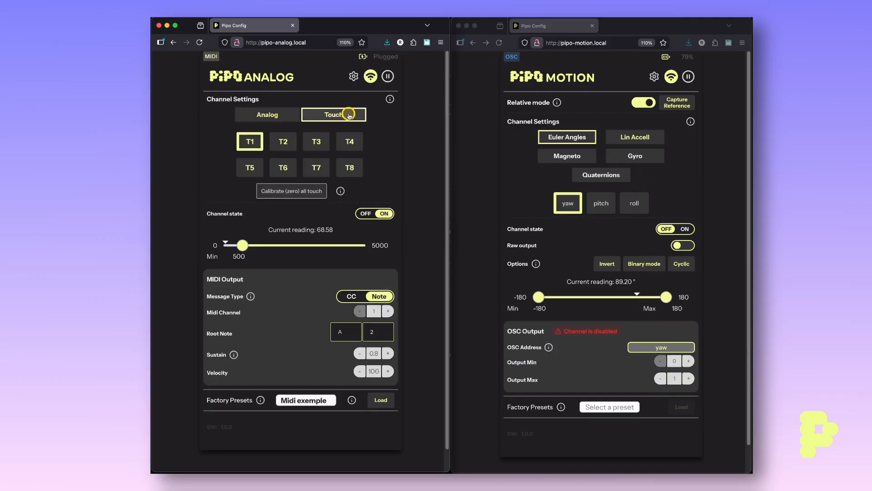
left_click(279, 117)
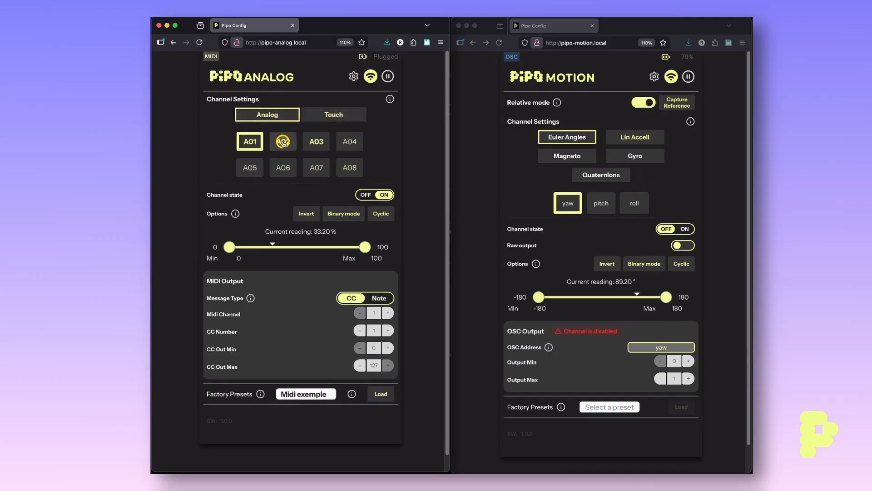
Browse the settings of analog channels A02, A03, A04 and A08, and return to channel A01.
left_click(283, 143)
left_click(317, 144)
left_click(349, 143)
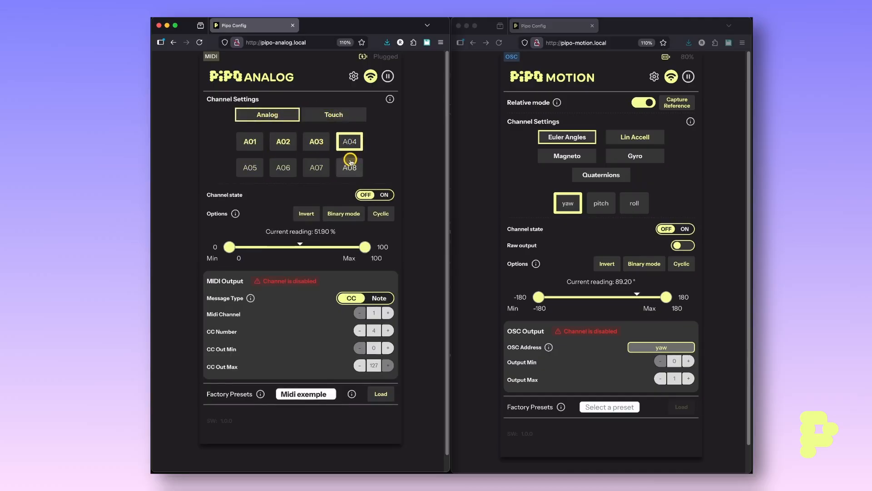
left_click(350, 163)
left_click(318, 147)
left_click(275, 143)
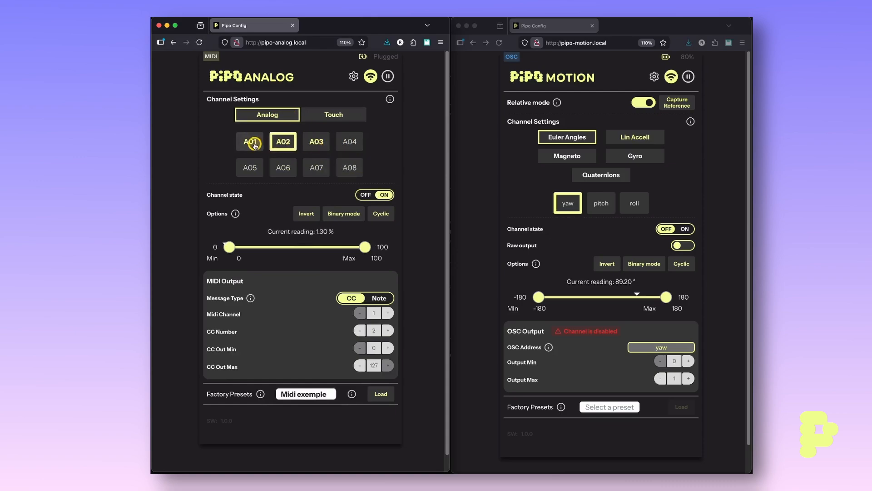
left_click(251, 146)
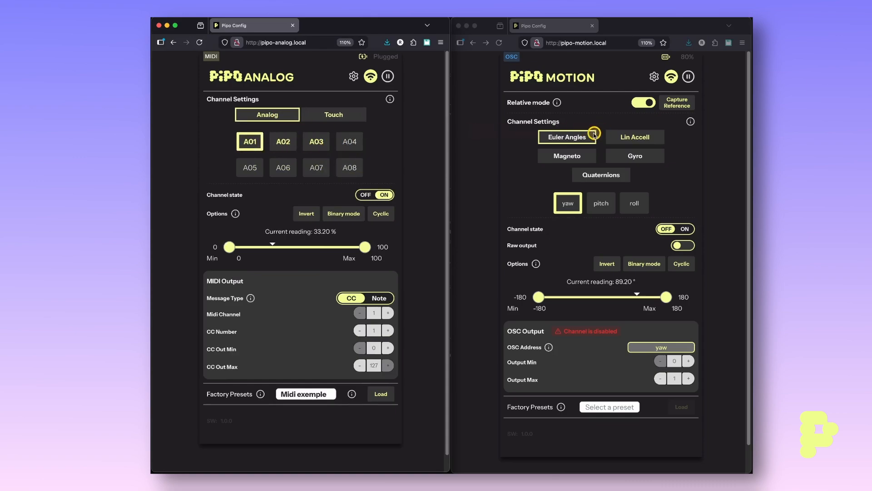
Browse the Motion module's Magneto, Gyro, Lin Accell and Quaternions groups, and return to Euler Angles.
left_click(577, 156)
left_click(631, 151)
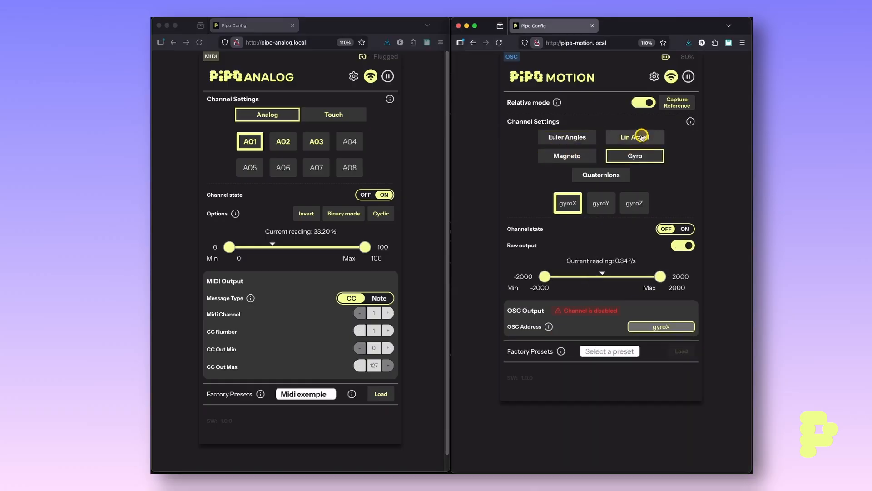
left_click(636, 137)
left_click(622, 174)
left_click(588, 142)
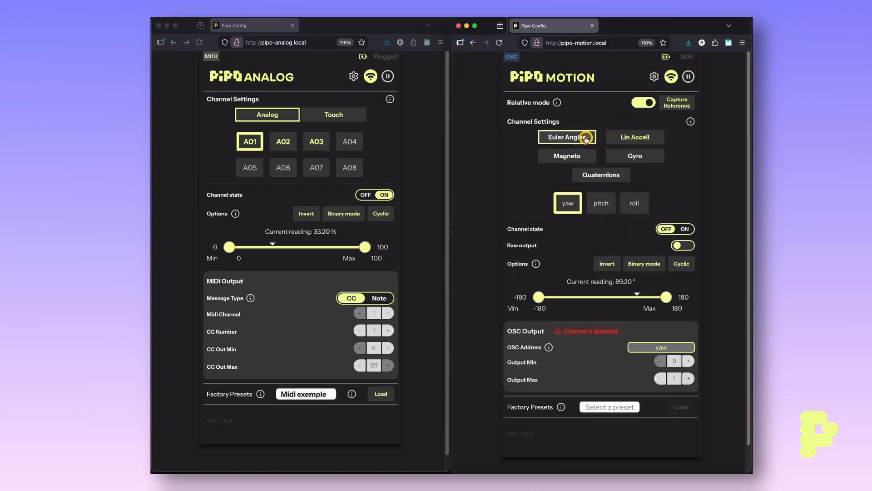
View the pitch and roll channels under Euler Angles, and return to yaw.
left_click(600, 205)
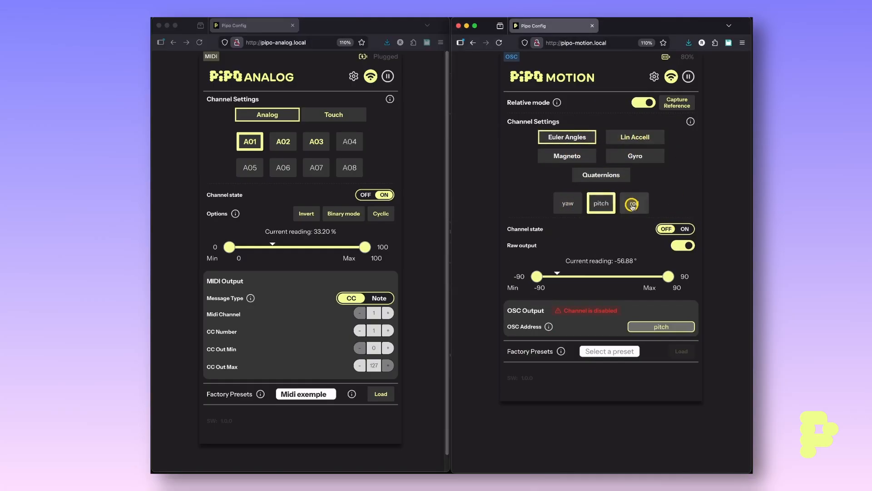
left_click(628, 203)
left_click(602, 203)
left_click(576, 208)
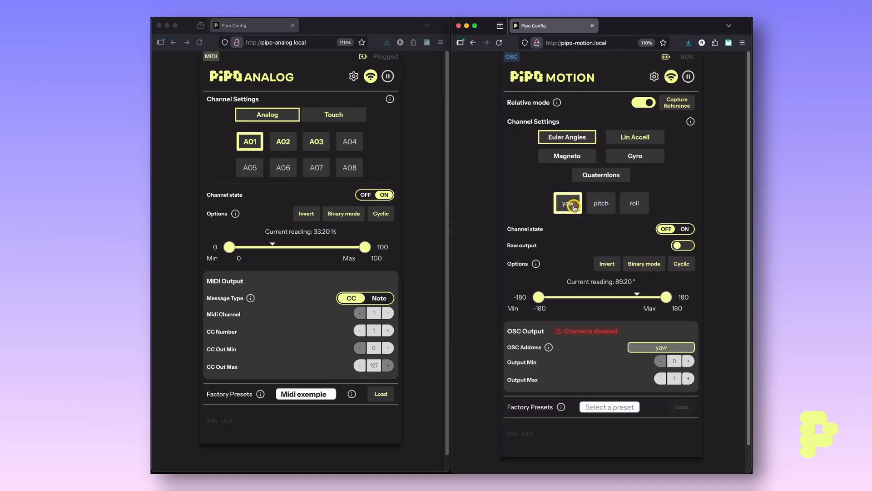
Compare the channel state of analog channels A01 and A05, ending on A01.
left_click(407, 146)
left_click(251, 145)
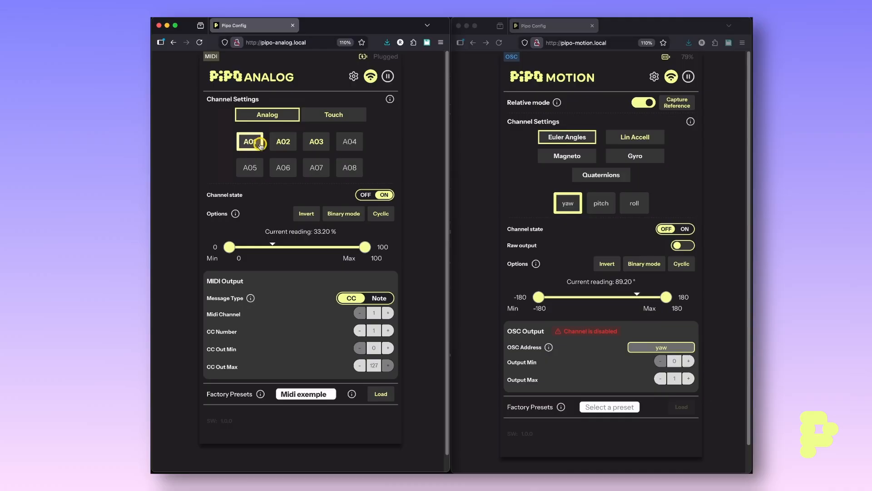
left_click(254, 169)
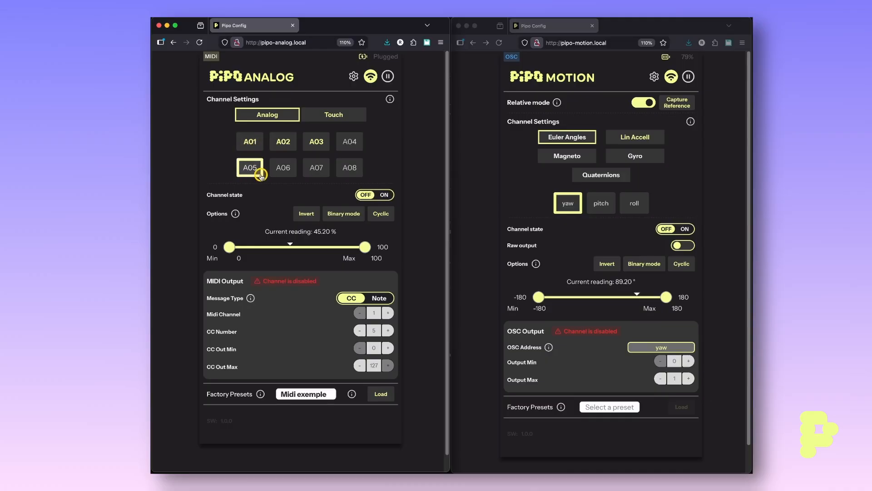
left_click(250, 141)
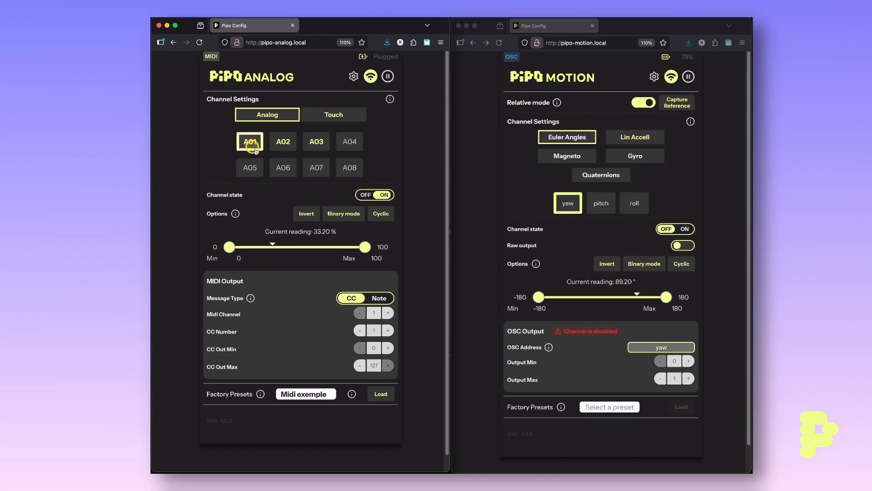
Switch channel A01's state off and back on repeatedly, leaving it on.
left_click(379, 195)
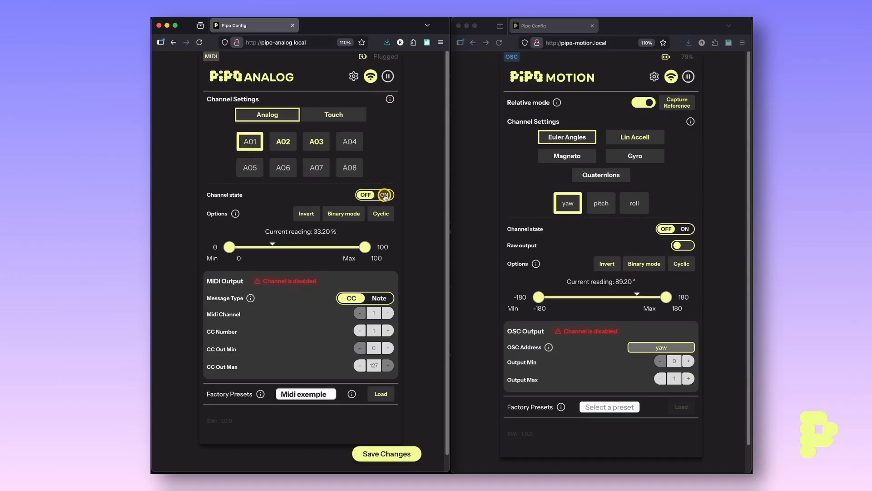
left_click(371, 196)
left_click(370, 197)
left_click(370, 197)
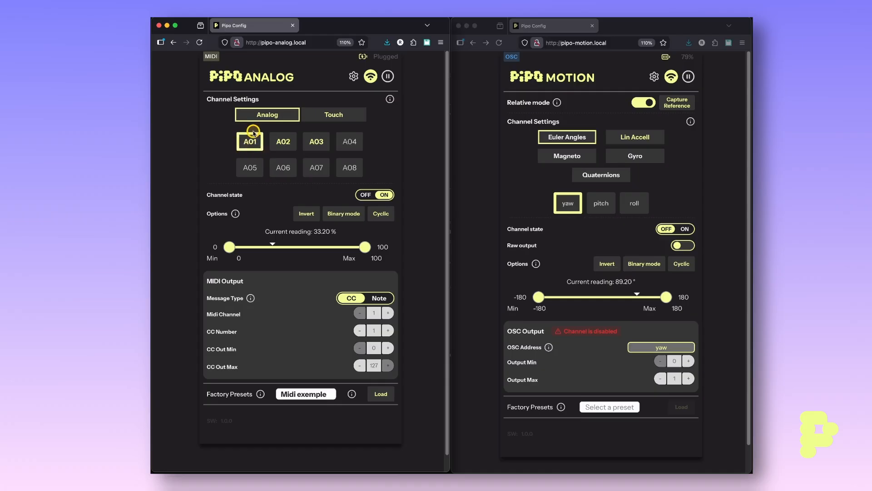
Disable analog channels A02 and A03 and save the changes to the Analog module.
left_click(283, 142)
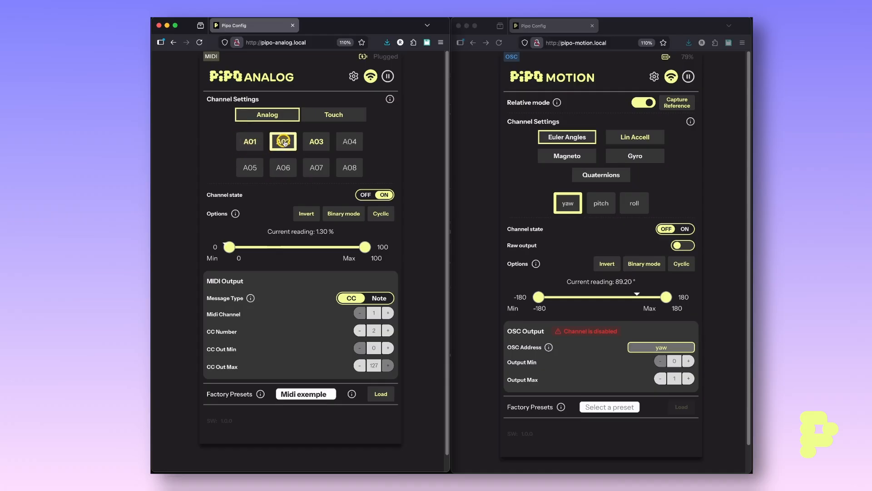
left_click(377, 195)
left_click(316, 141)
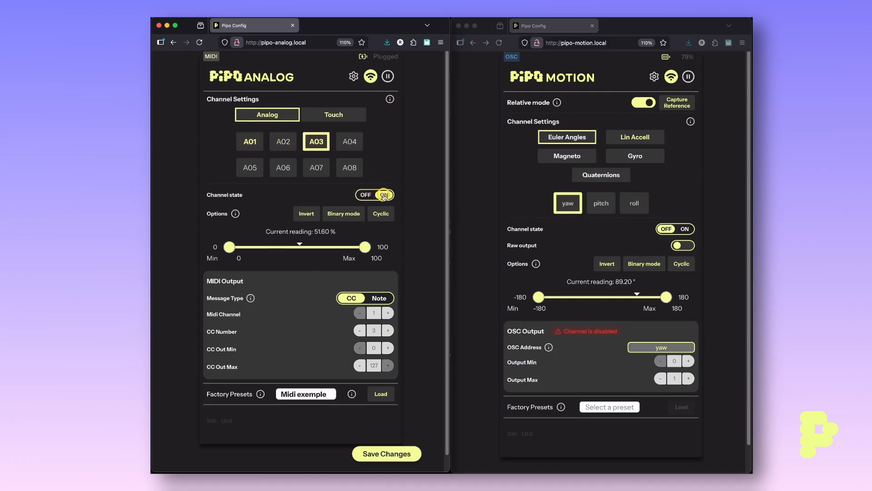
left_click(363, 195)
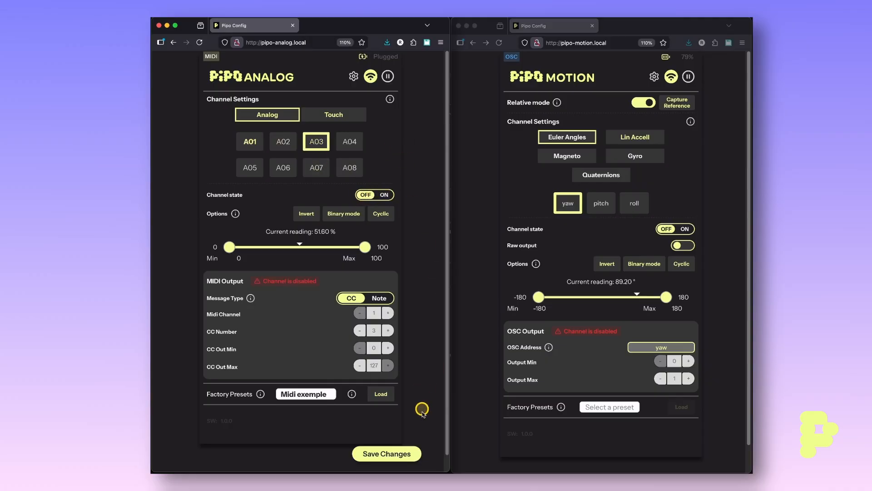
left_click(410, 452)
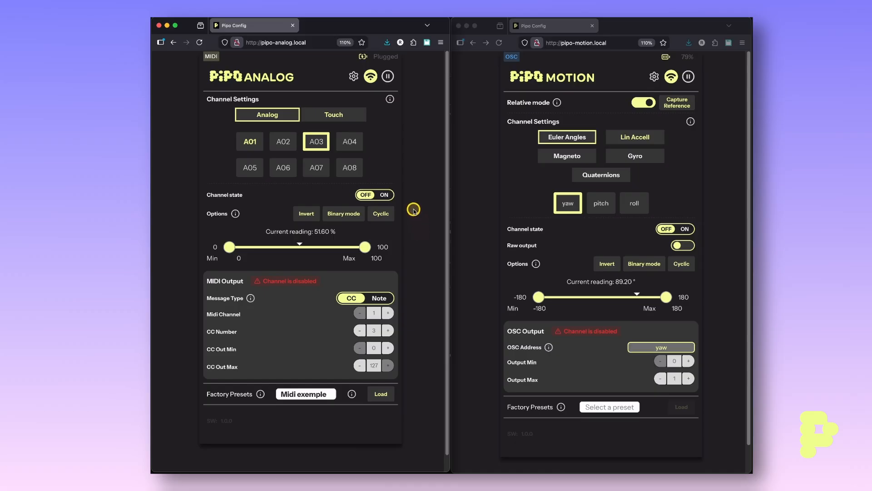
Check the live readings of analog channels A01 and A02, ending on A01.
left_click(258, 142)
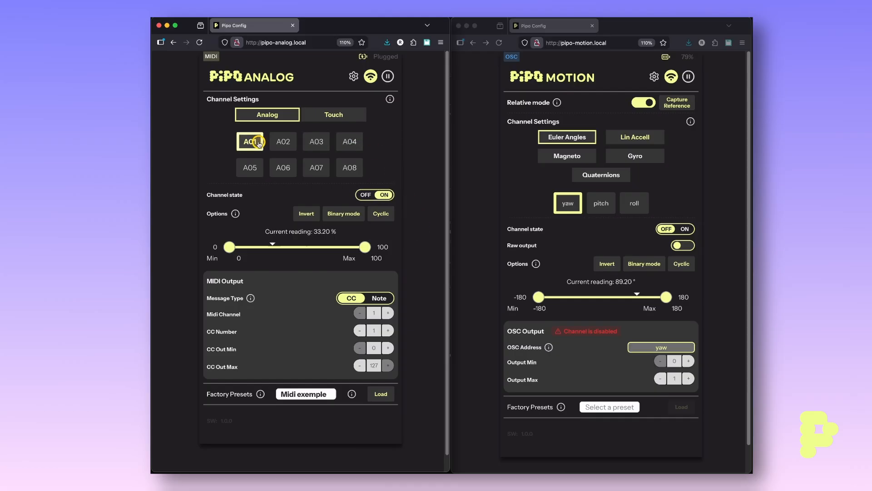
left_click(250, 144)
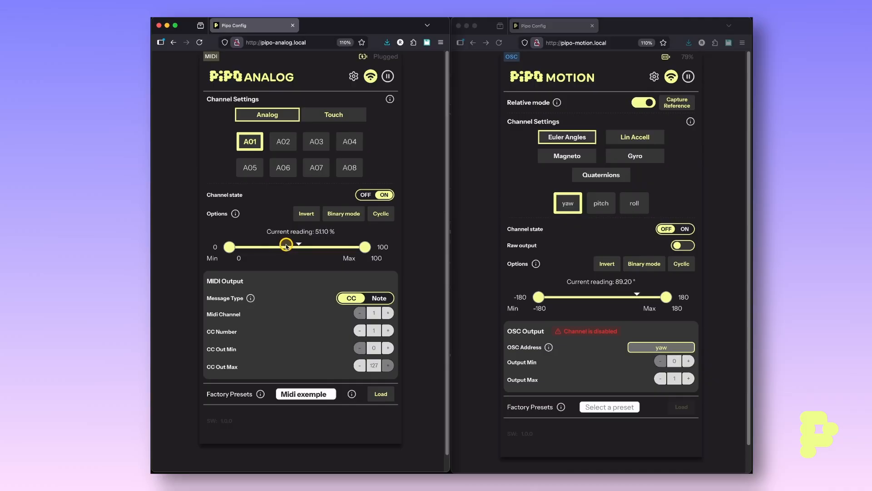
left_click(285, 144)
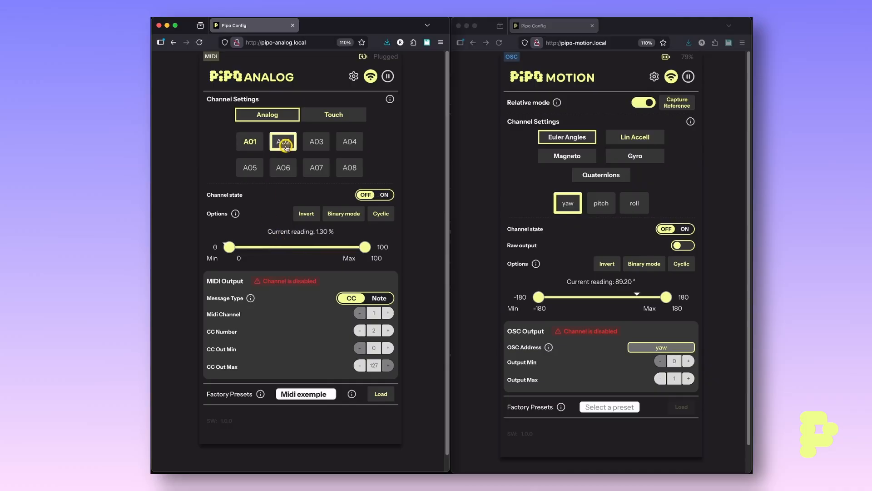
left_click(257, 146)
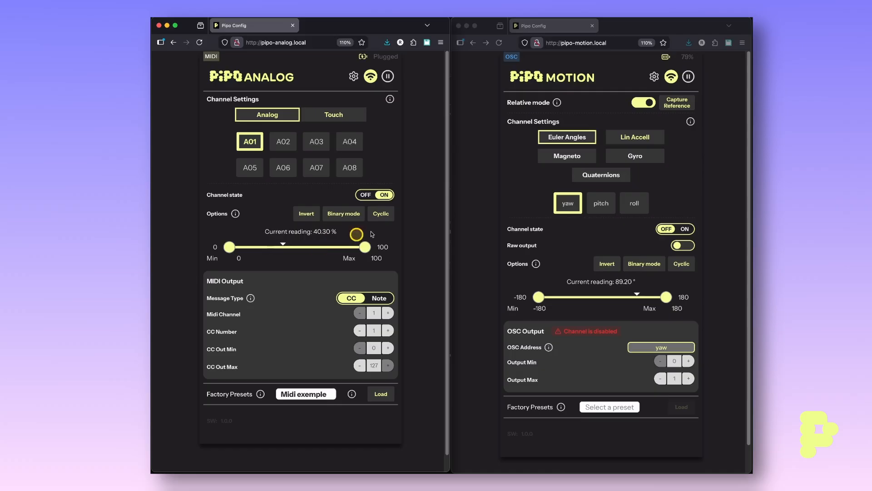
Show the roll channel's settings and live reading under the Motion module's Euler Angles.
left_click(527, 179)
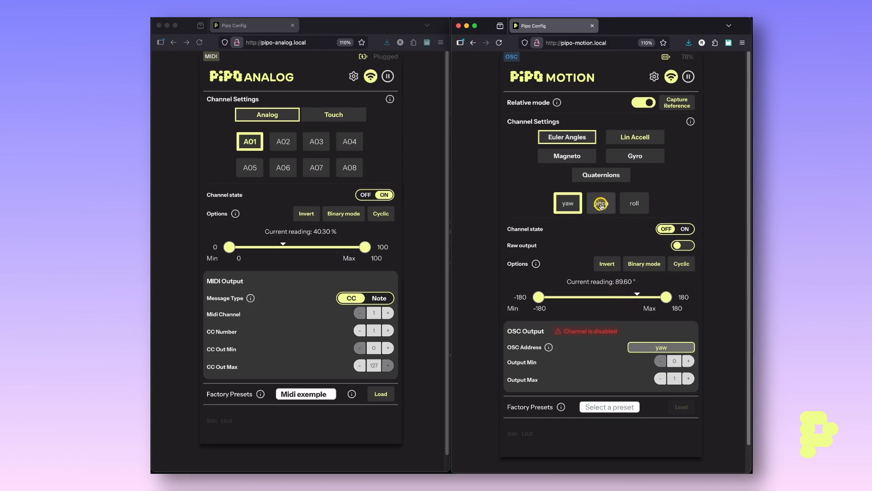
left_click(631, 206)
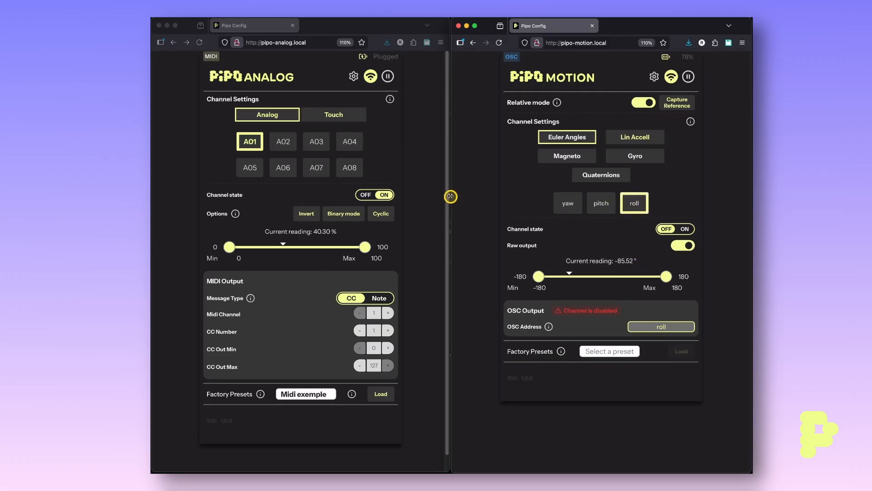
Narrow analog channel A01's input range to a minimum of 21 and a maximum of 85.
left_click(408, 164)
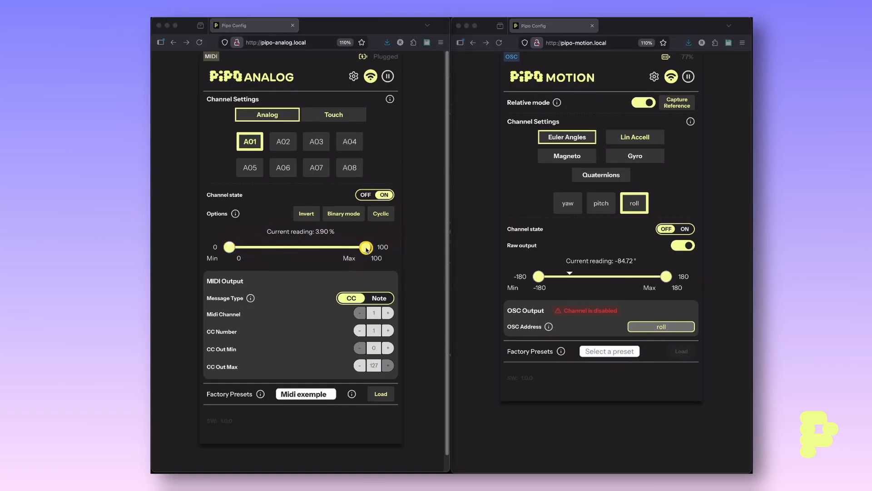
left_click_drag(366, 249, 345, 248)
left_click_drag(231, 248, 255, 247)
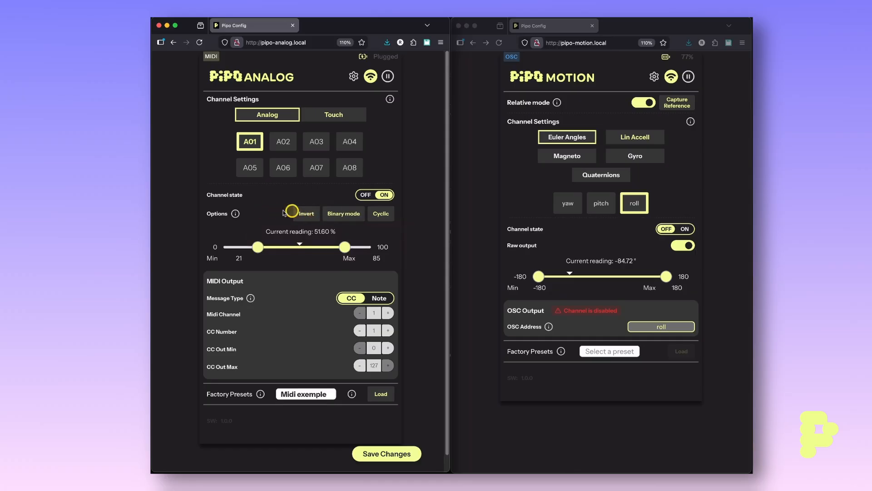
Try the Invert option and then Binary mode on analog channel A01, switching each one back off.
left_click(306, 215)
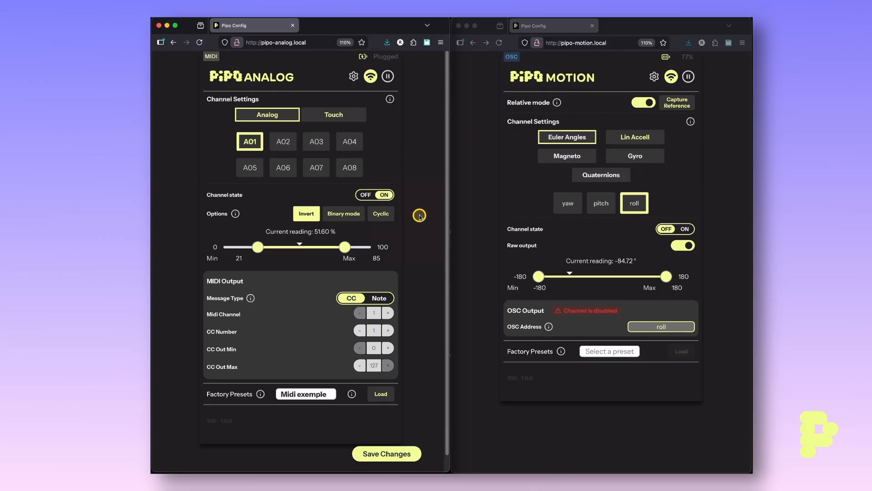
left_click(303, 214)
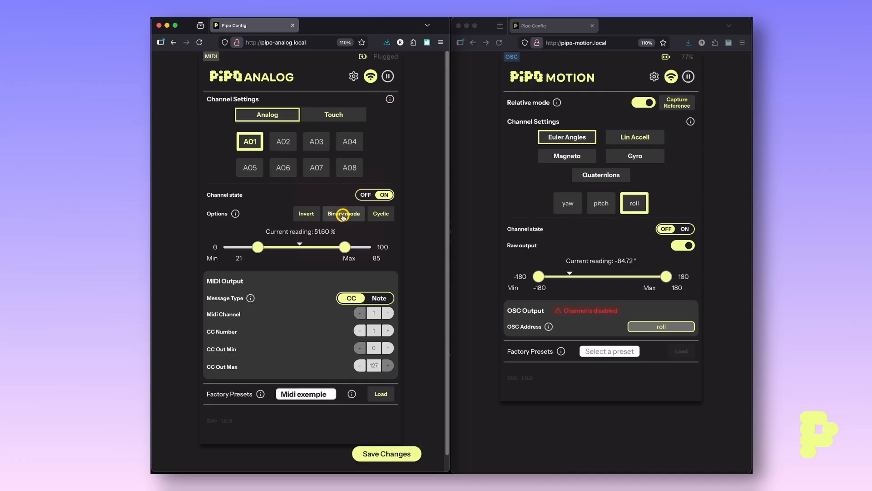
left_click(343, 217)
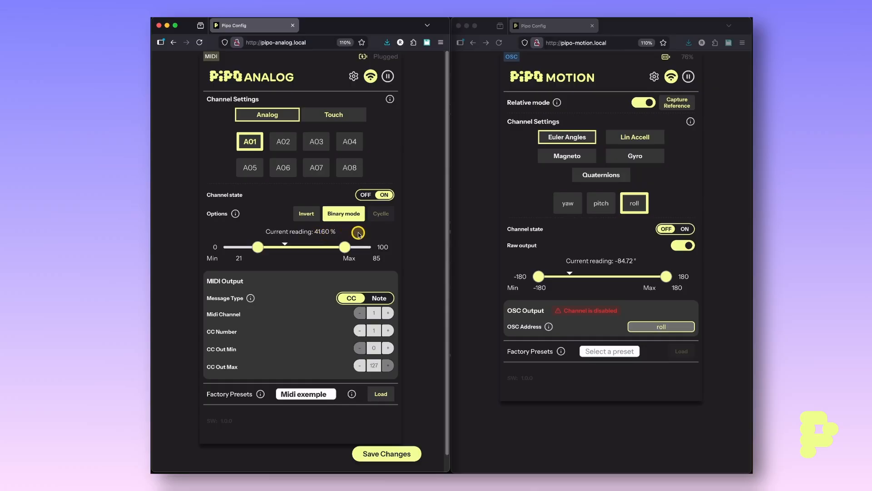
left_click(348, 216)
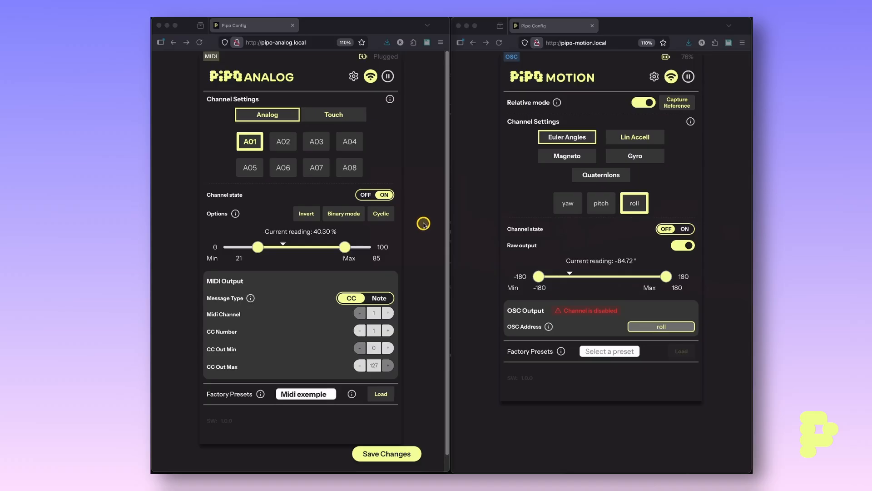
Switch A01's MIDI message type to Note to view its scale and note settings, and return it to CC.
scroll(364, 266, "down", 1)
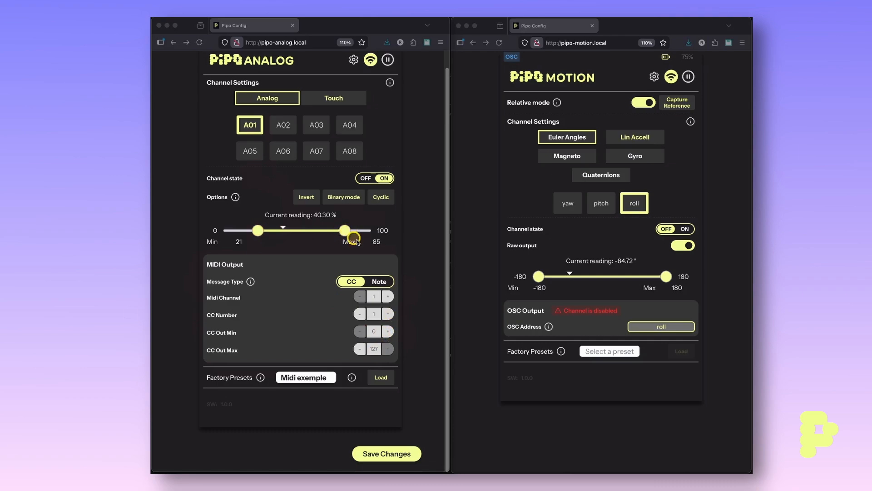
left_click(379, 282)
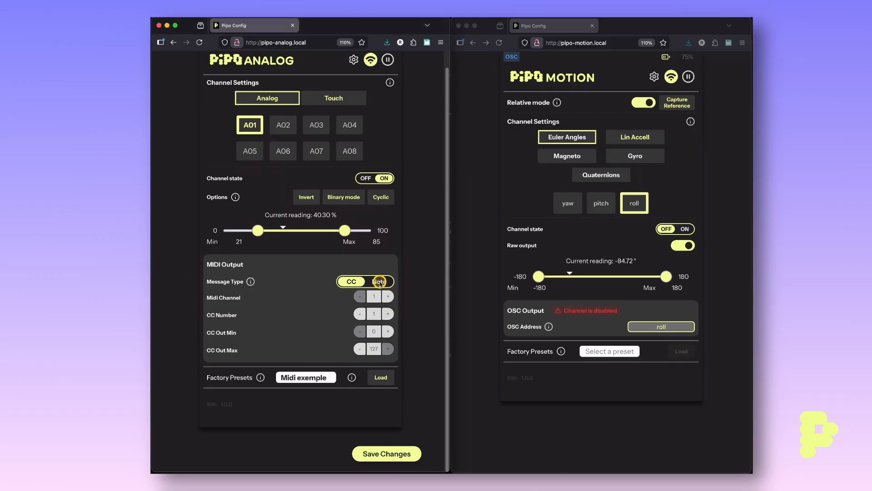
left_click(379, 282)
scroll(404, 277, "down", 1)
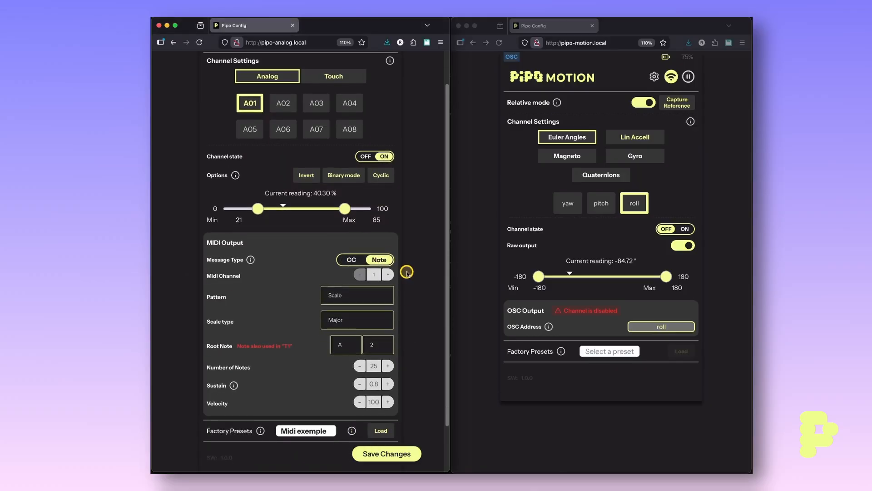
scroll(404, 272, "down", 1)
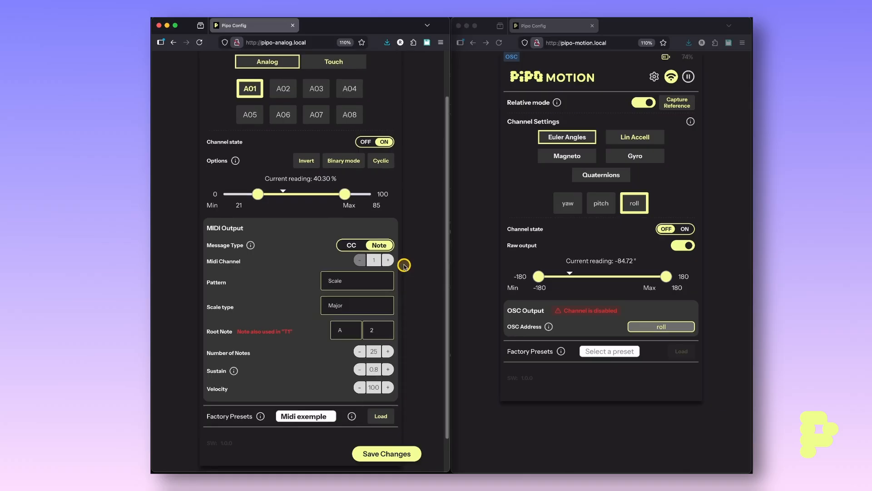
left_click(350, 247)
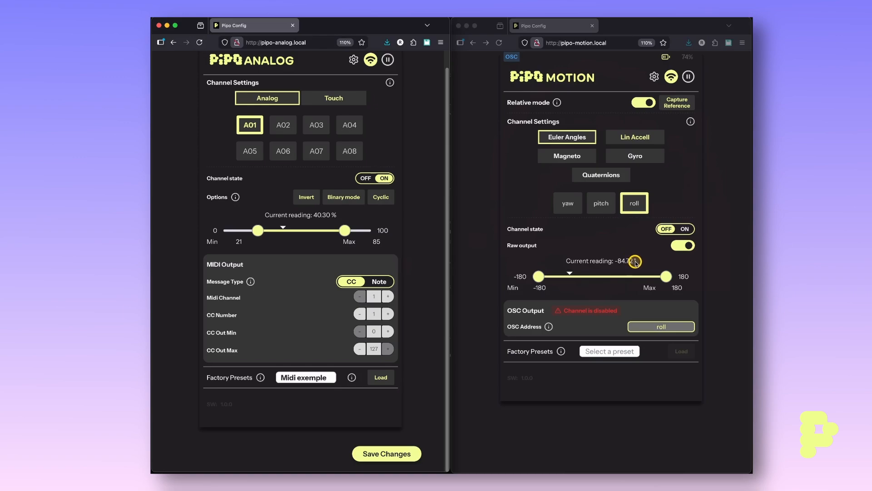
Turn off raw output for the Motion module's roll channel, and briefly switch the channel state on and back off.
left_click(681, 246)
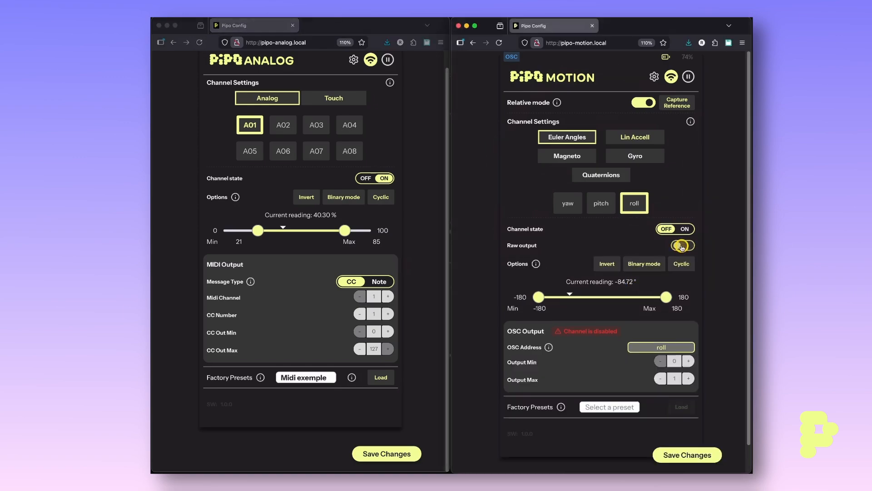
scroll(720, 276, "down", 1)
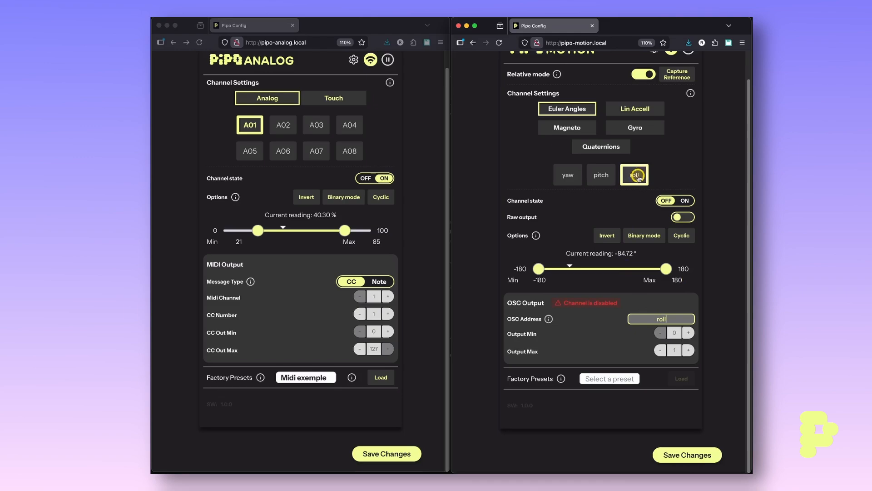
left_click(686, 202)
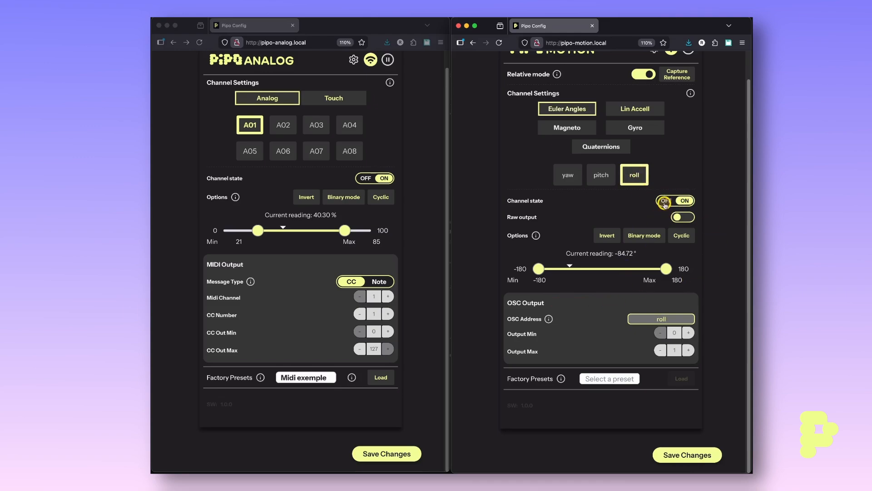
left_click(666, 201)
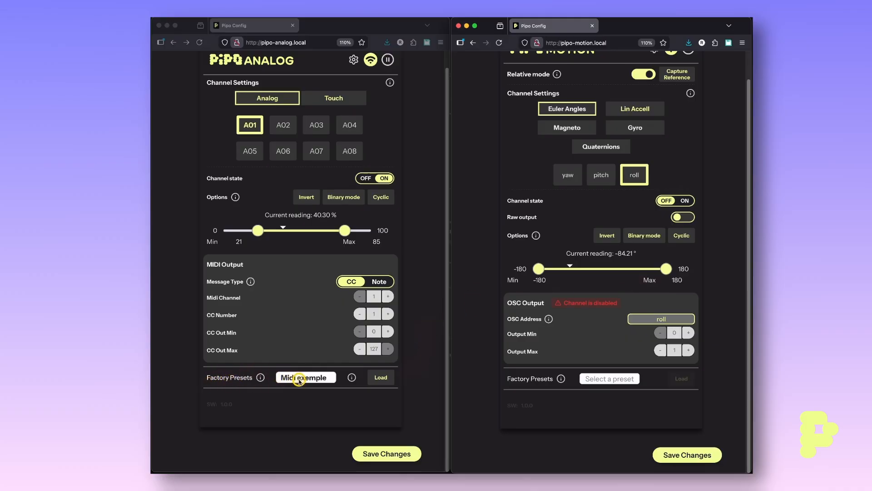
Choose the Midi exemple factory preset for the Analog module and save the module's changes.
scroll(419, 160, "up", 1)
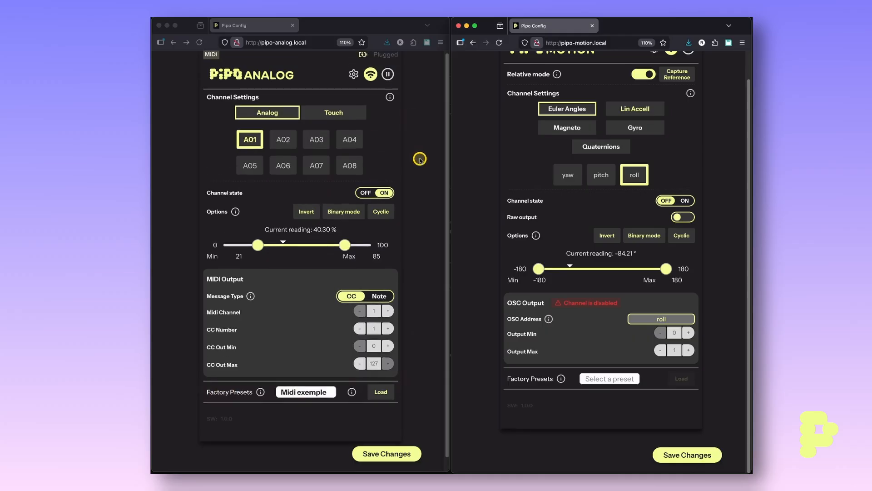
scroll(440, 186, "down", 1)
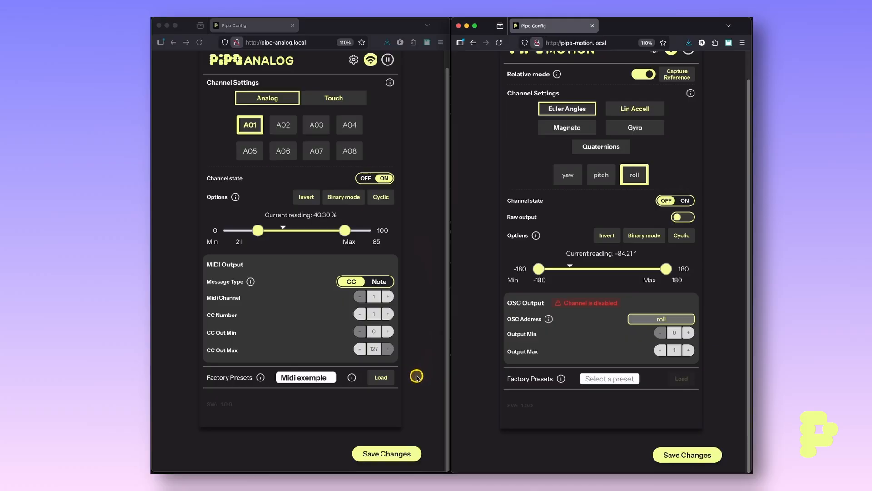
left_click(298, 380)
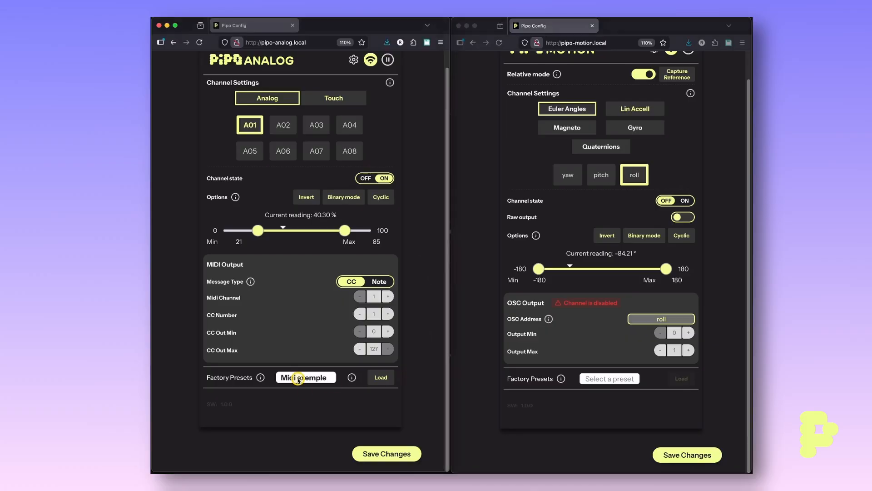
left_click(298, 378)
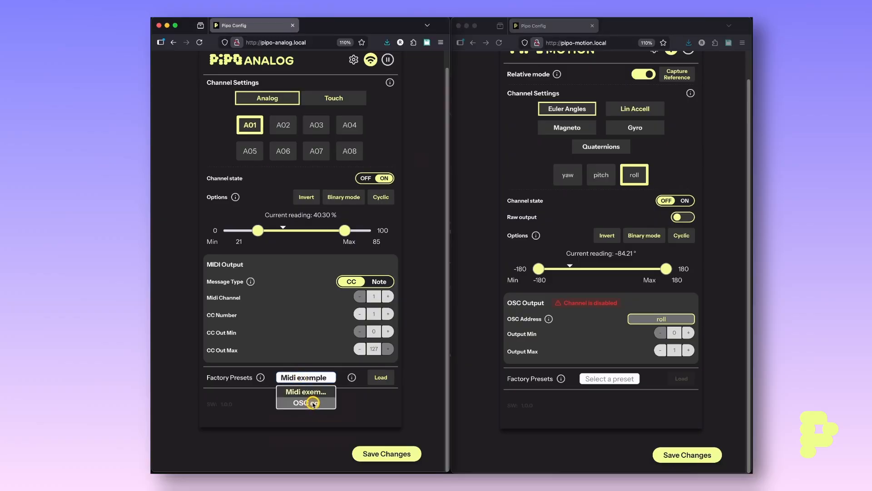
left_click(306, 392)
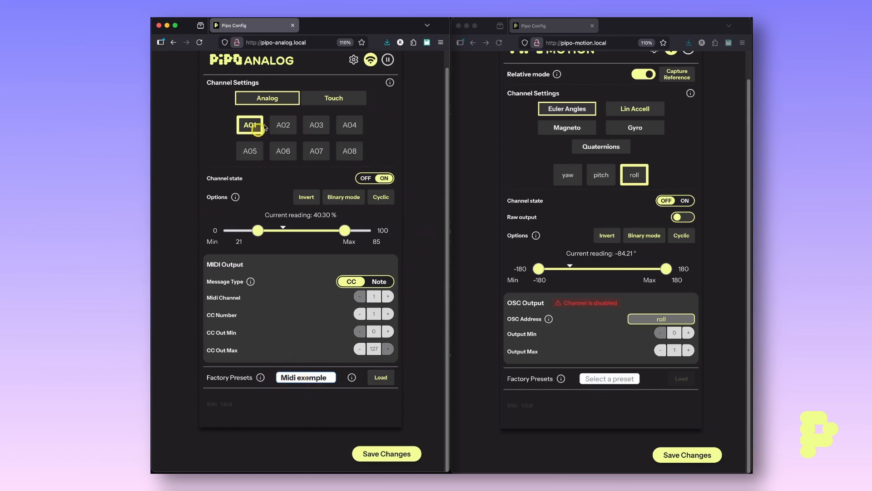
scroll(430, 205, "up", 1)
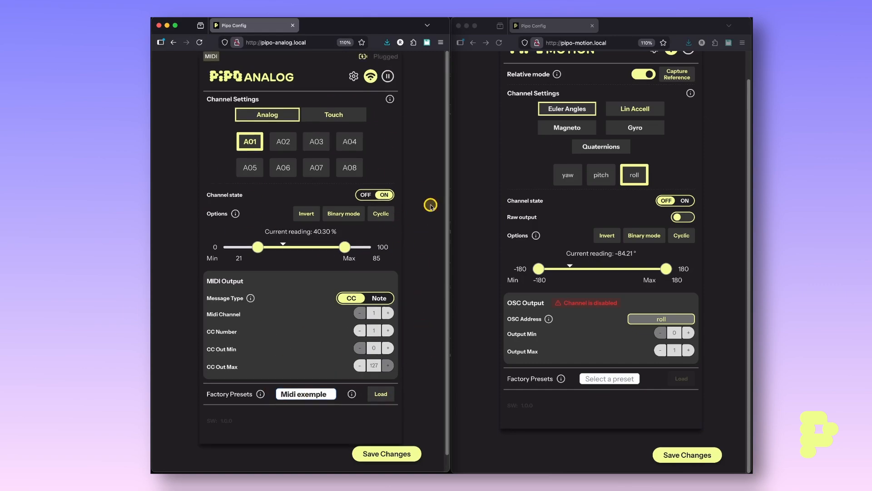
left_click(412, 453)
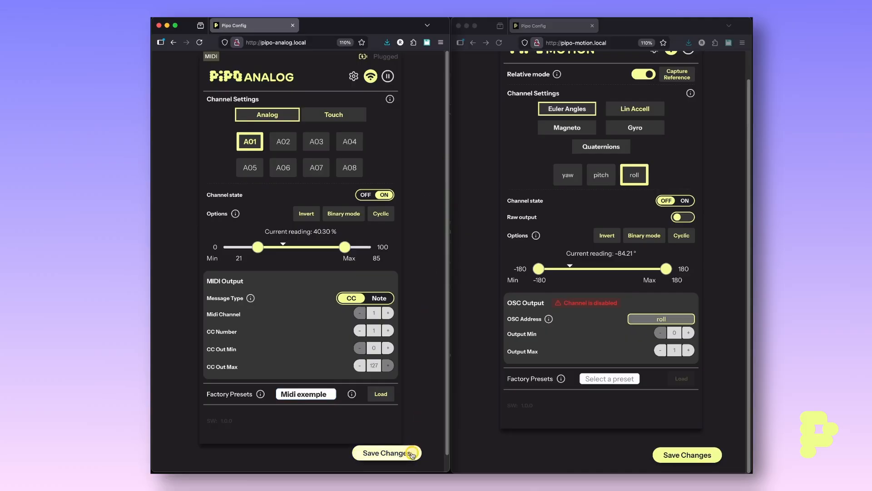